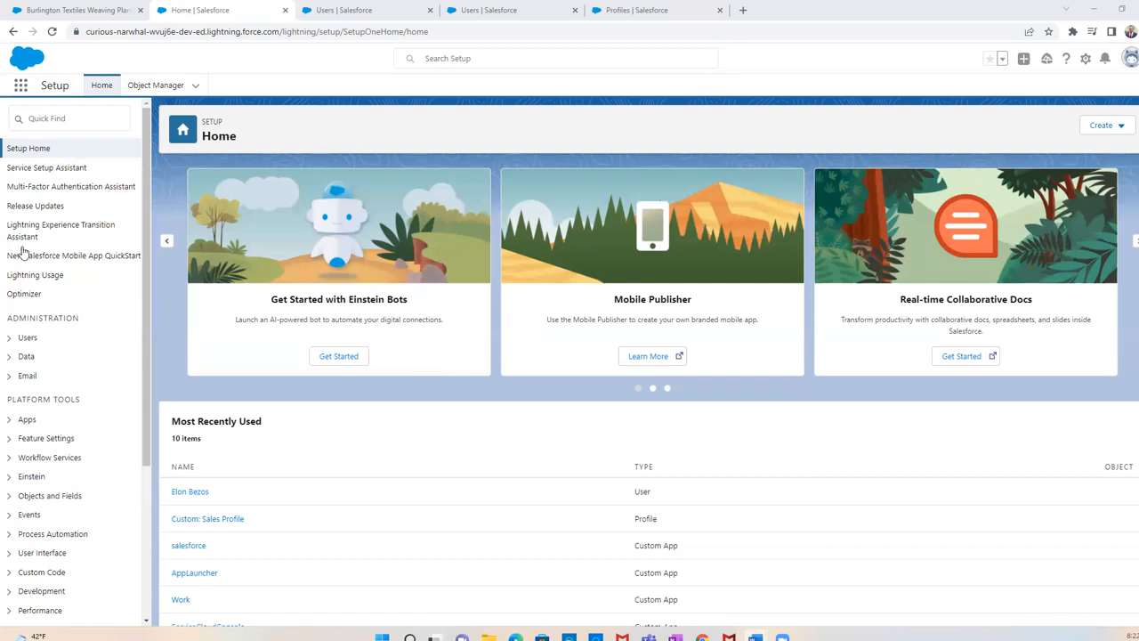
Find and open the Permission Sets page in Setup
click(51, 117)
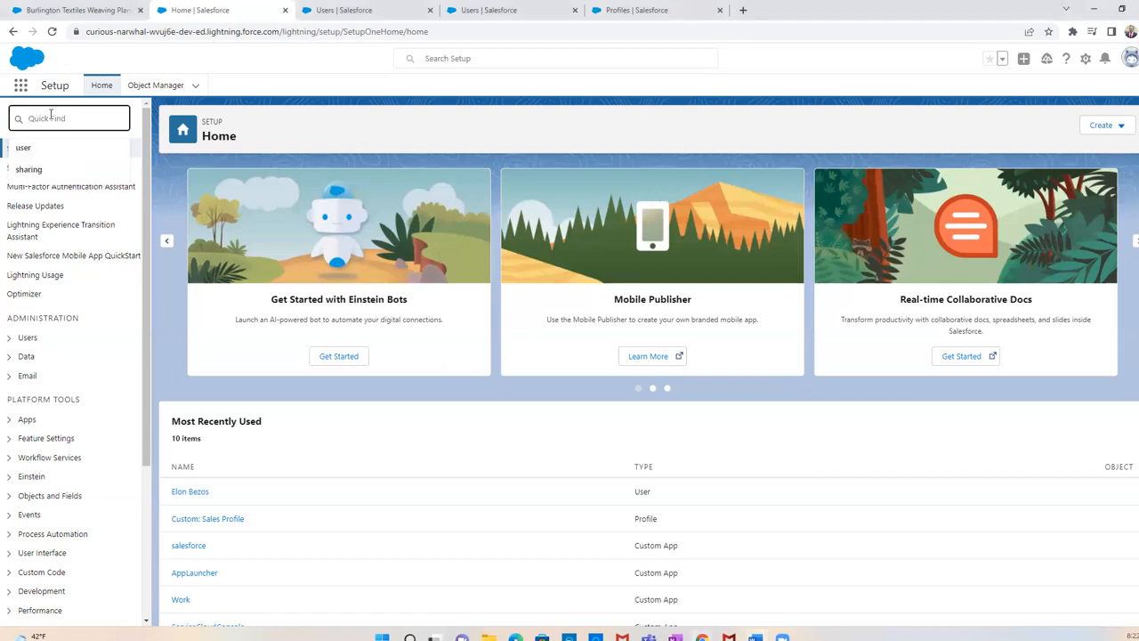
text(permission s)
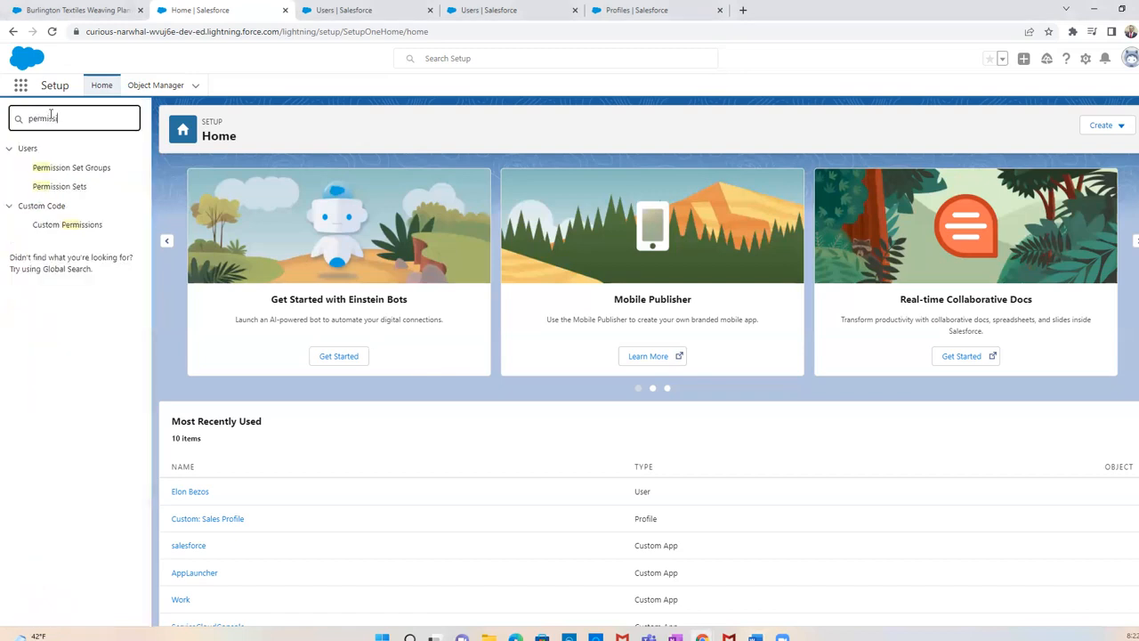
text(ets)
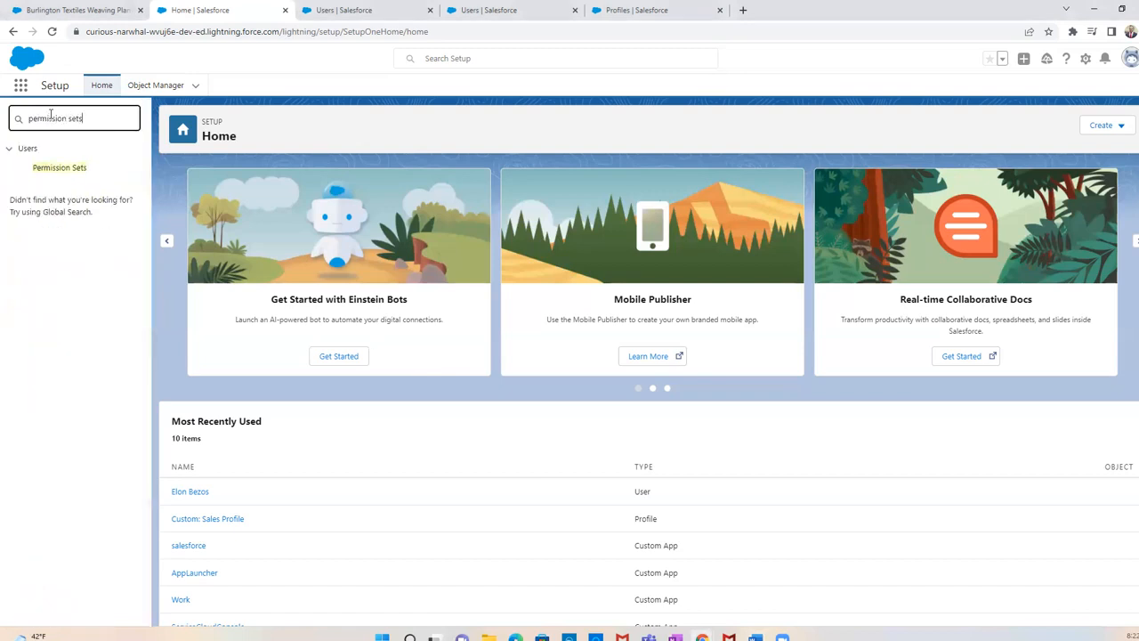
click(60, 170)
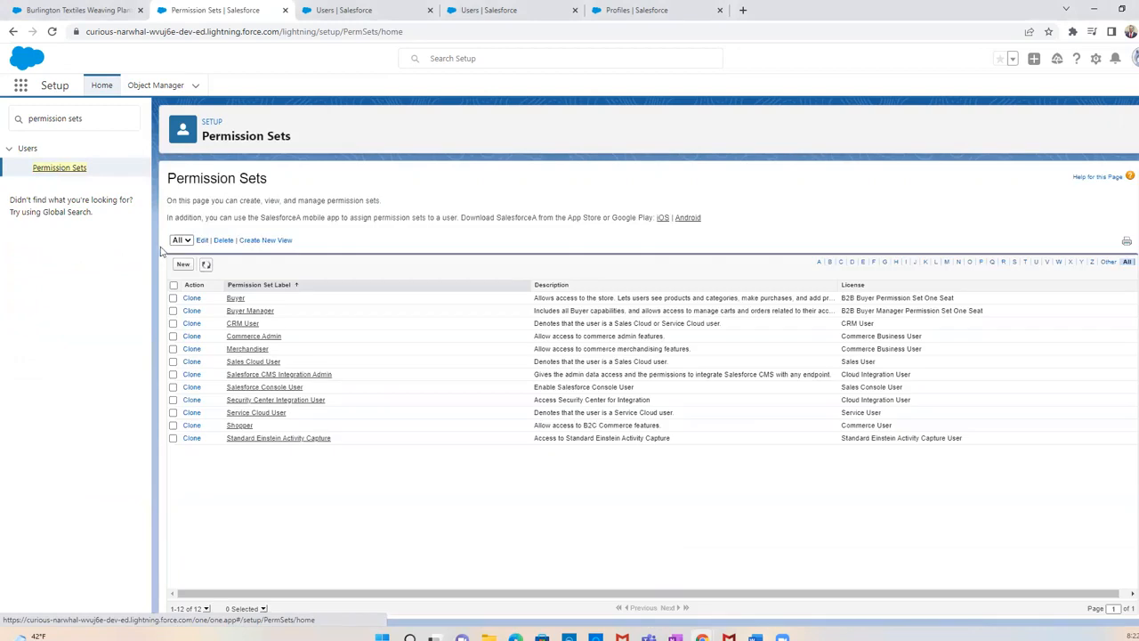
Create and save a new permission set labelled Car Sales Manager with the API name Car_Sales_Manager and no license
click(182, 264)
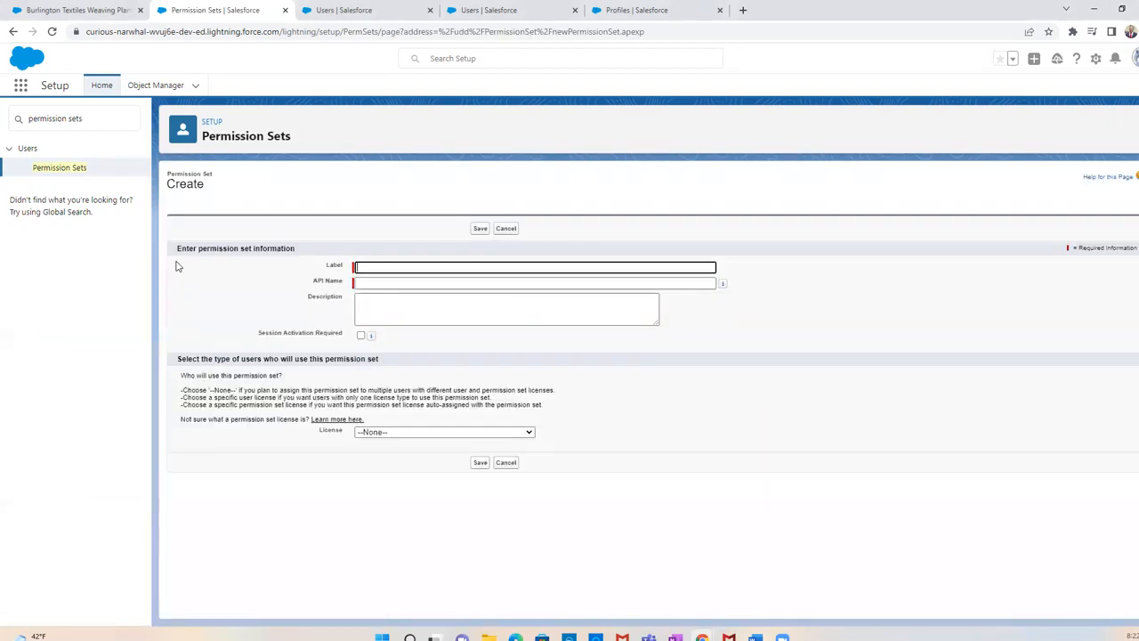
text(Car Sales Manager)
key(Tab)
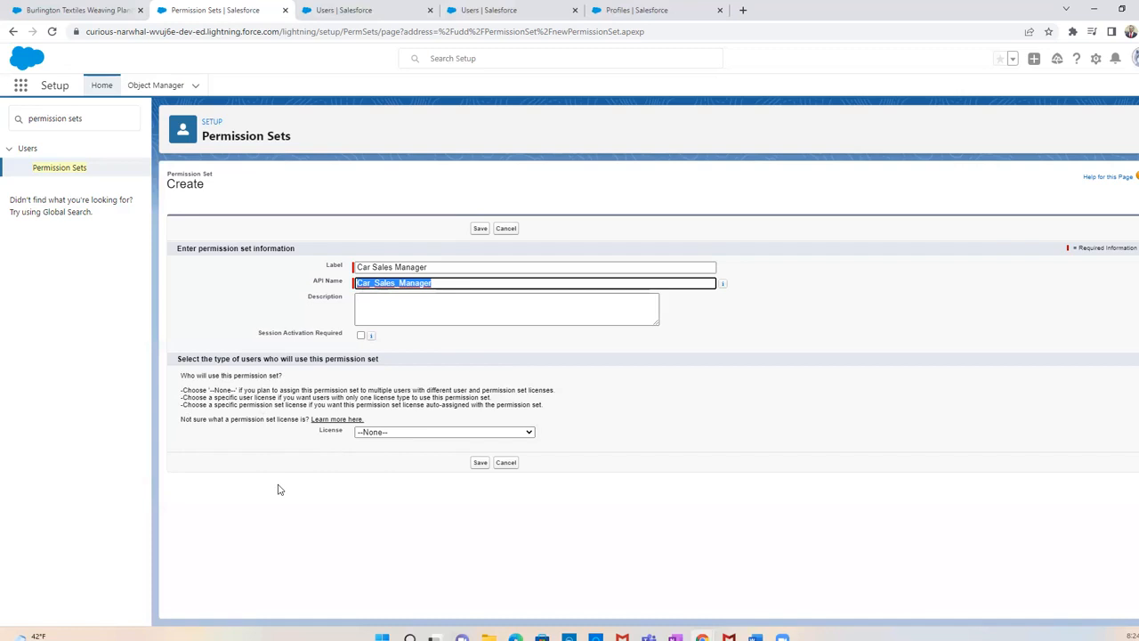
click(478, 463)
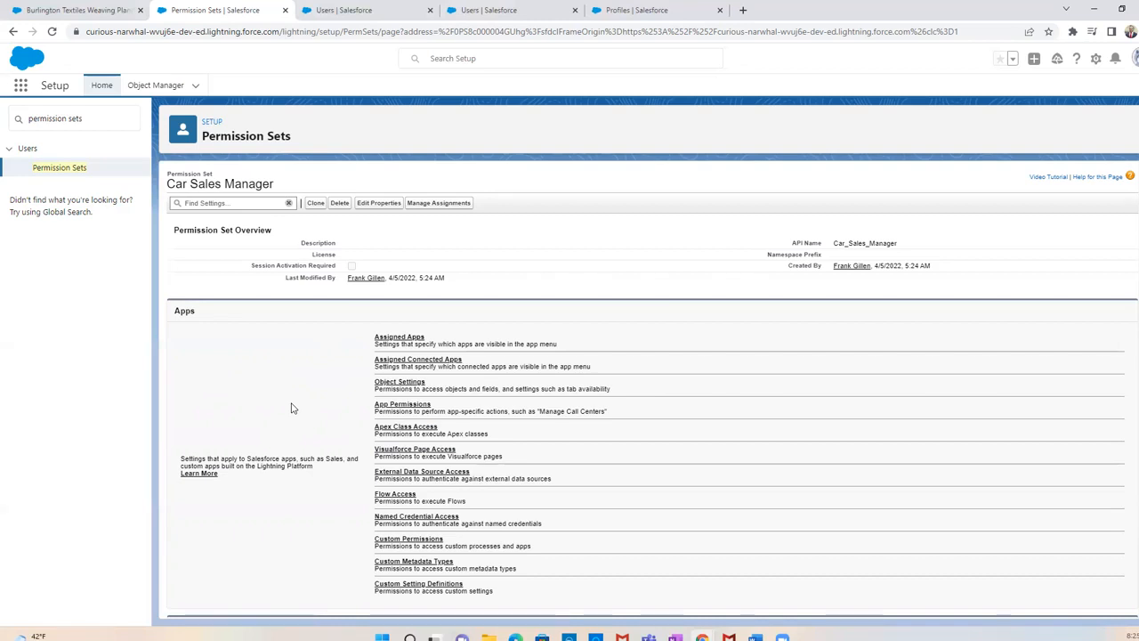
Open the Opportunities object settings of the Car Sales Manager permission set
click(405, 389)
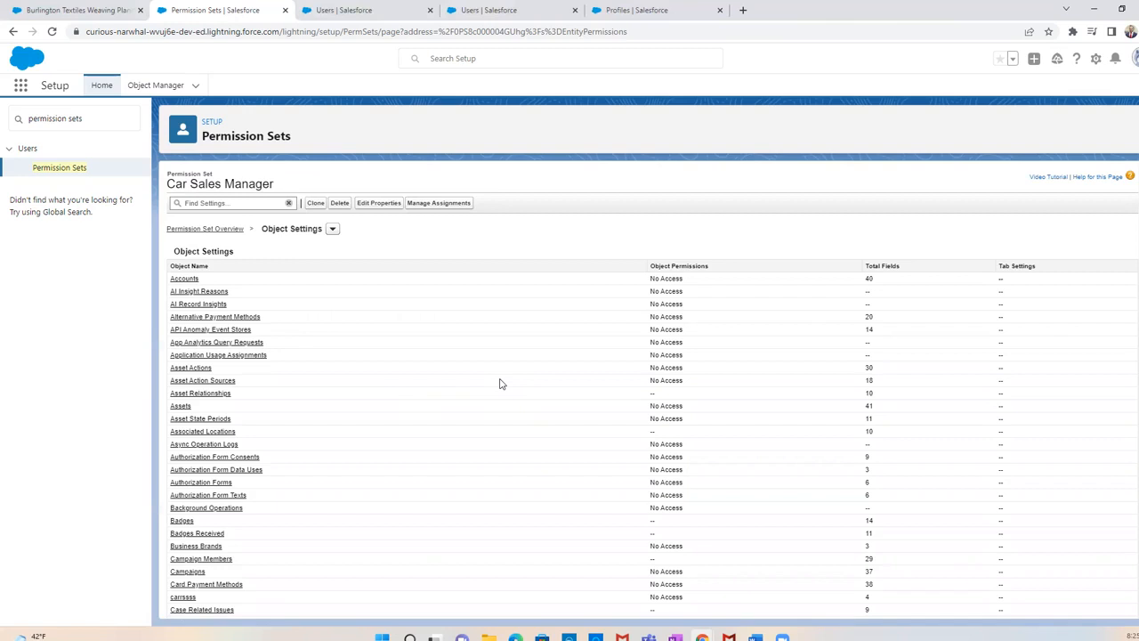
scroll(500, 384, down, 15)
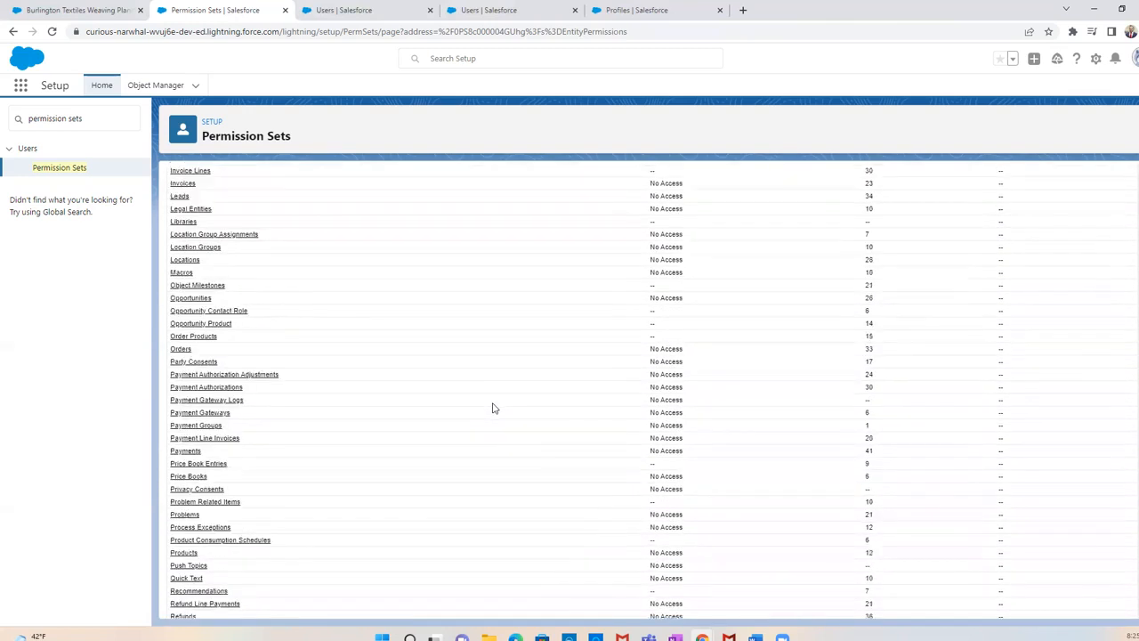
scroll(489, 407, up, 15)
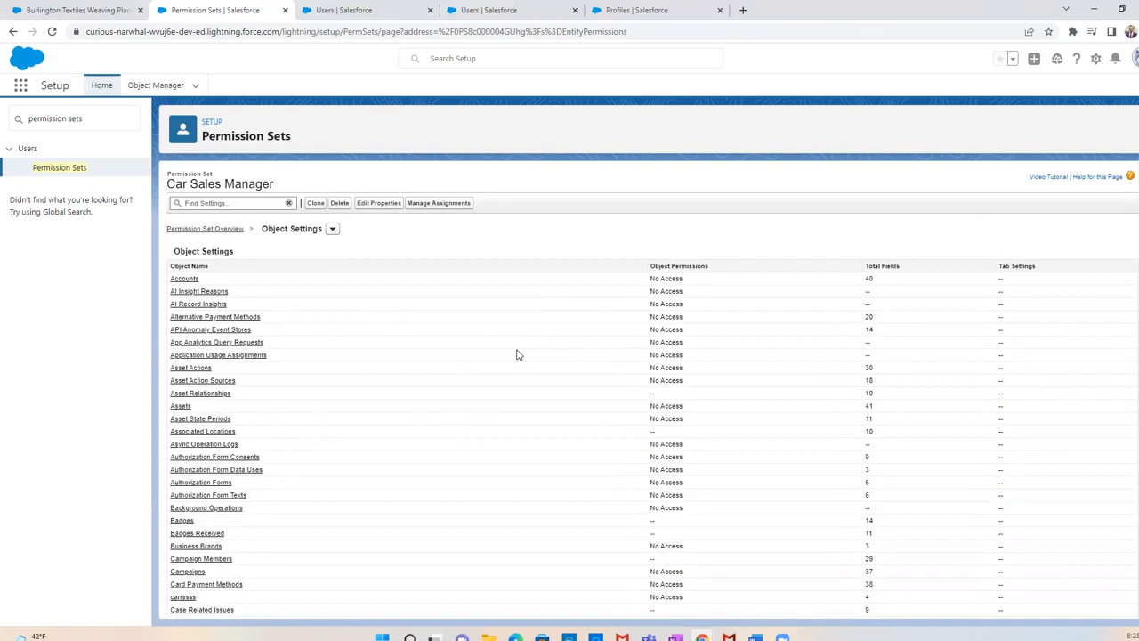
scroll(513, 383, down, 20)
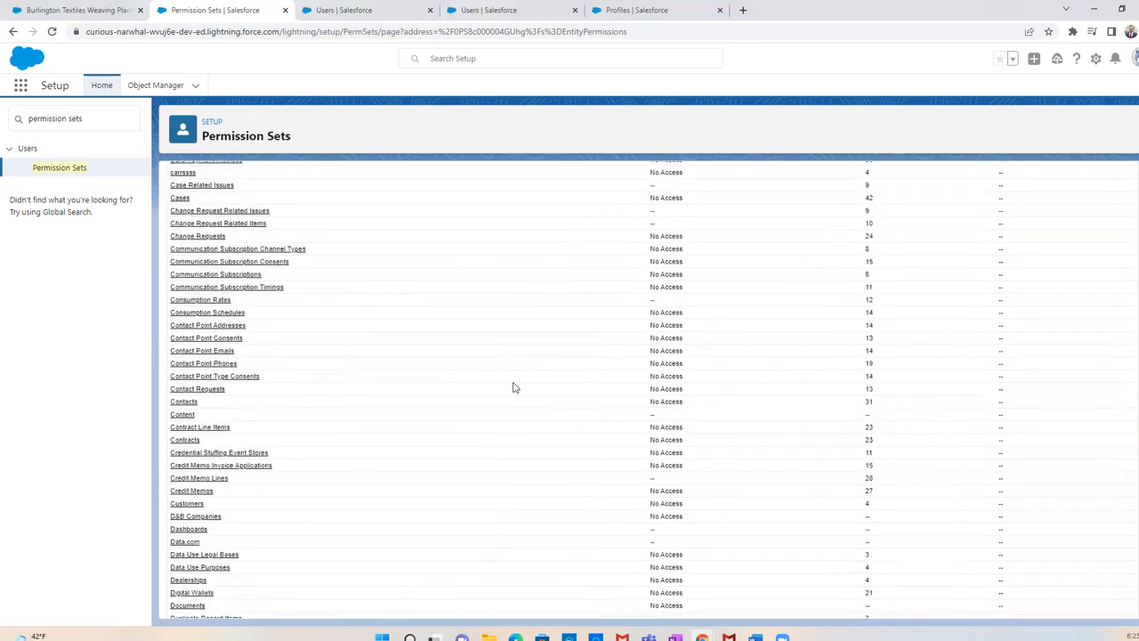
scroll(490, 393, down, 1)
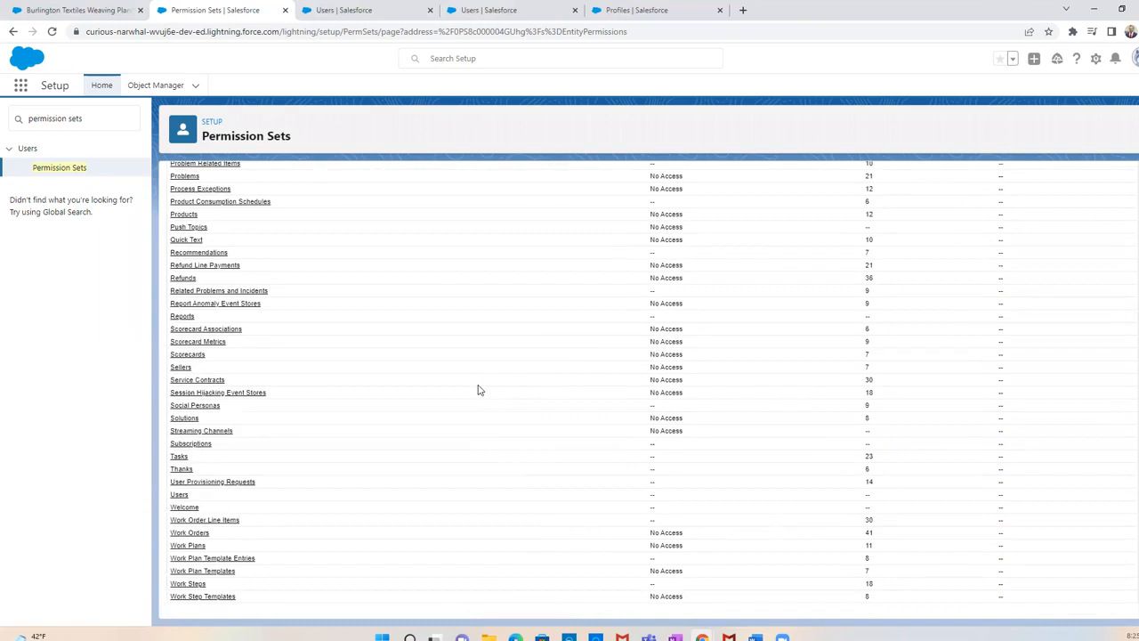
scroll(480, 391, up, 3)
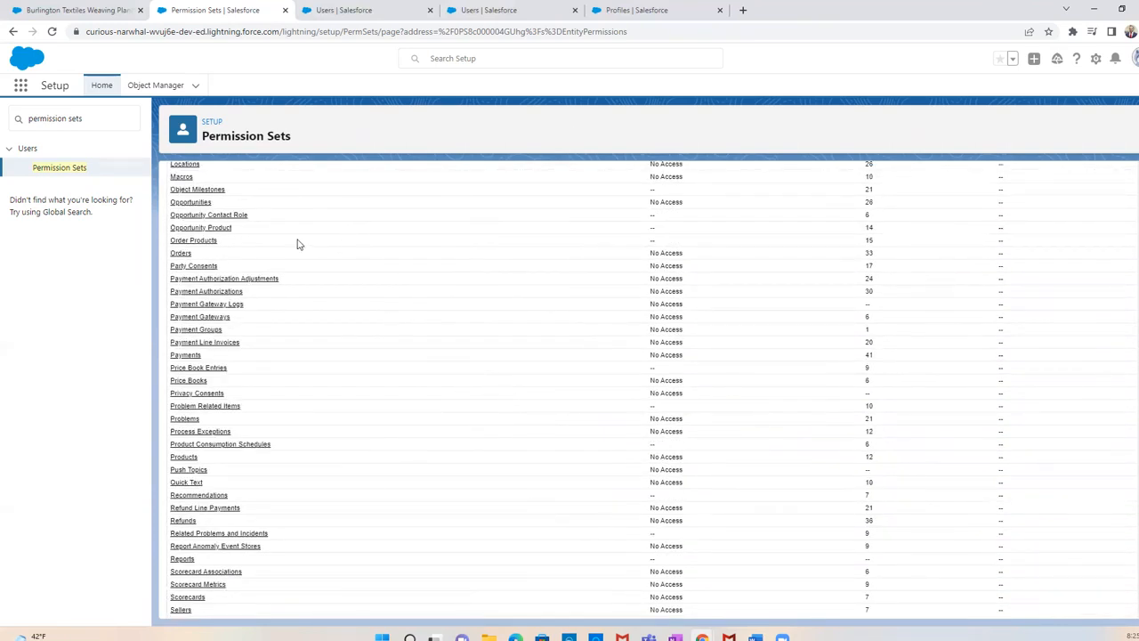
click(201, 203)
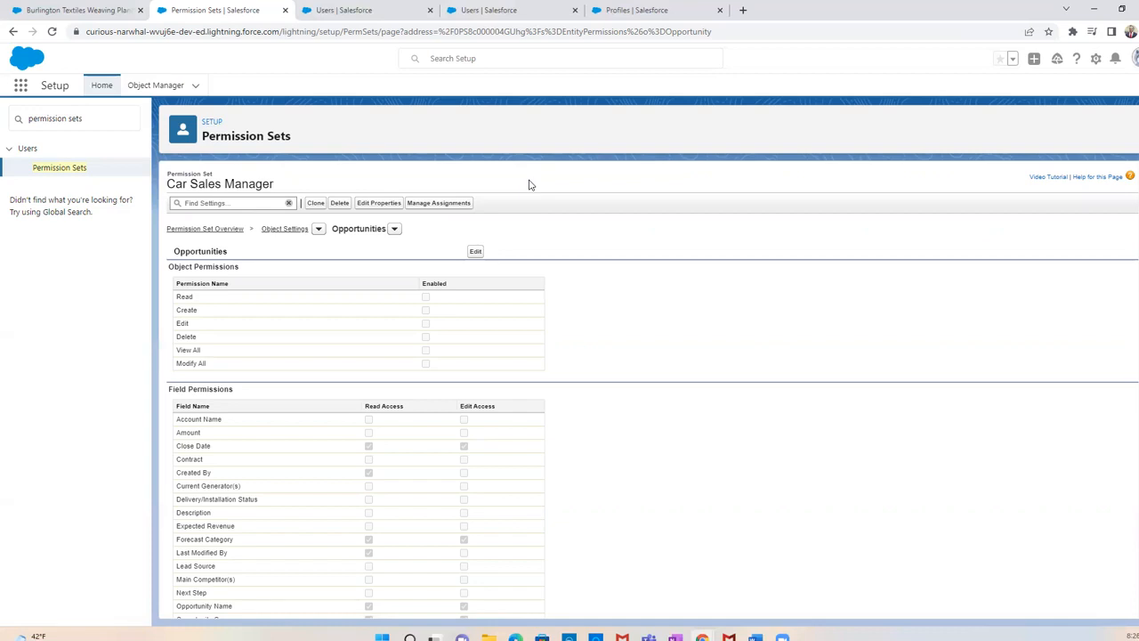
Enable Read, Create, Edit and Delete object permissions on Opportunities in the permission set and save
click(476, 252)
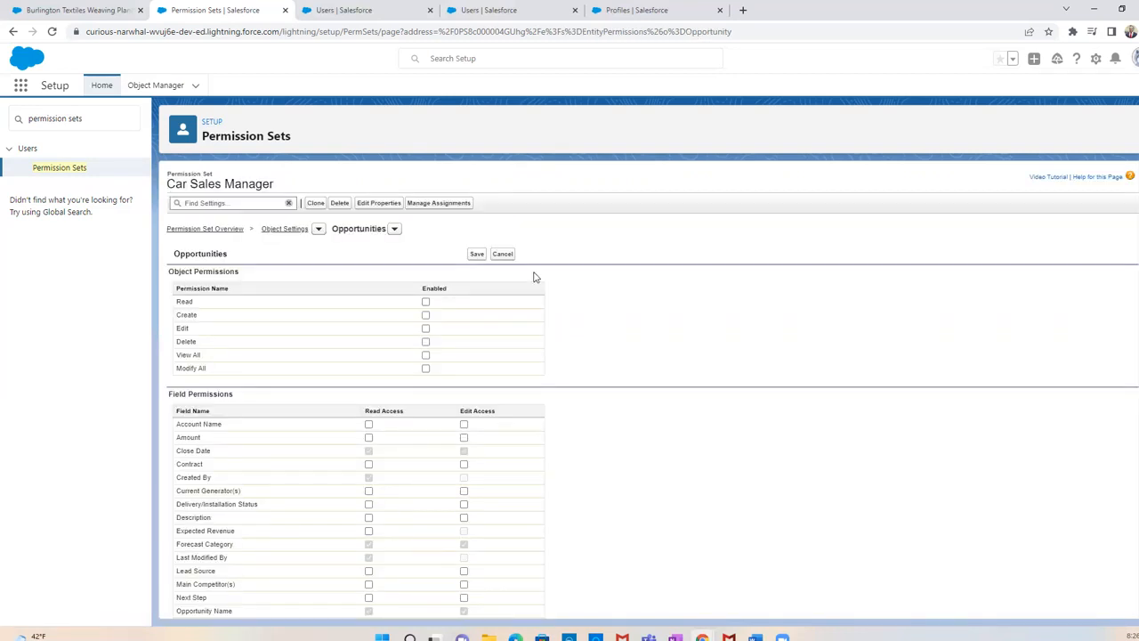
click(425, 302)
click(426, 315)
click(426, 328)
click(425, 342)
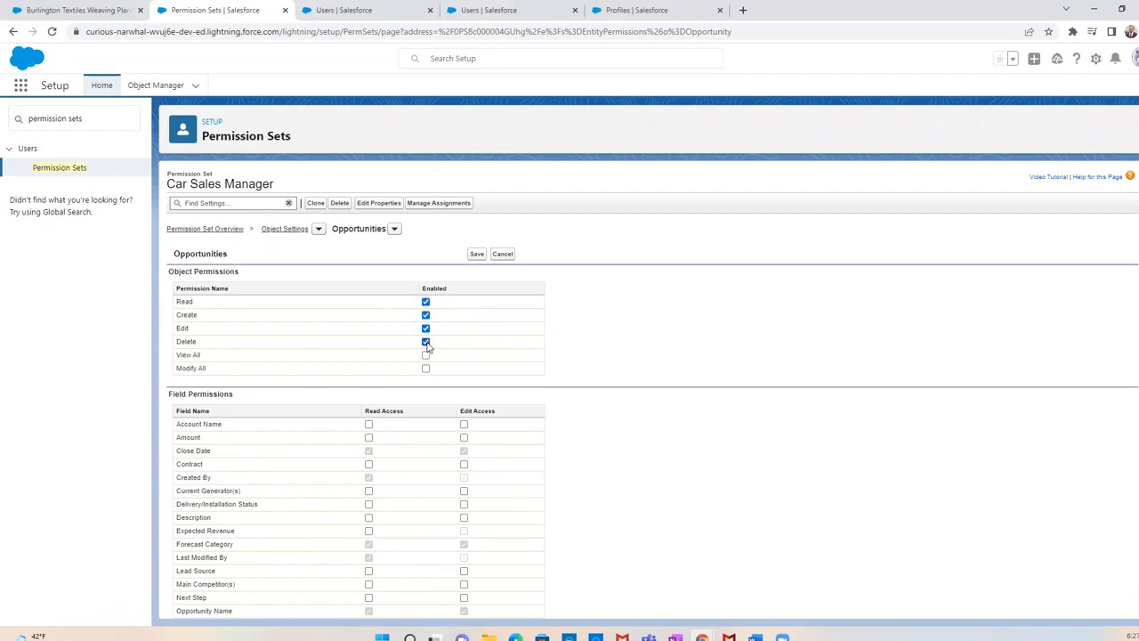
click(477, 255)
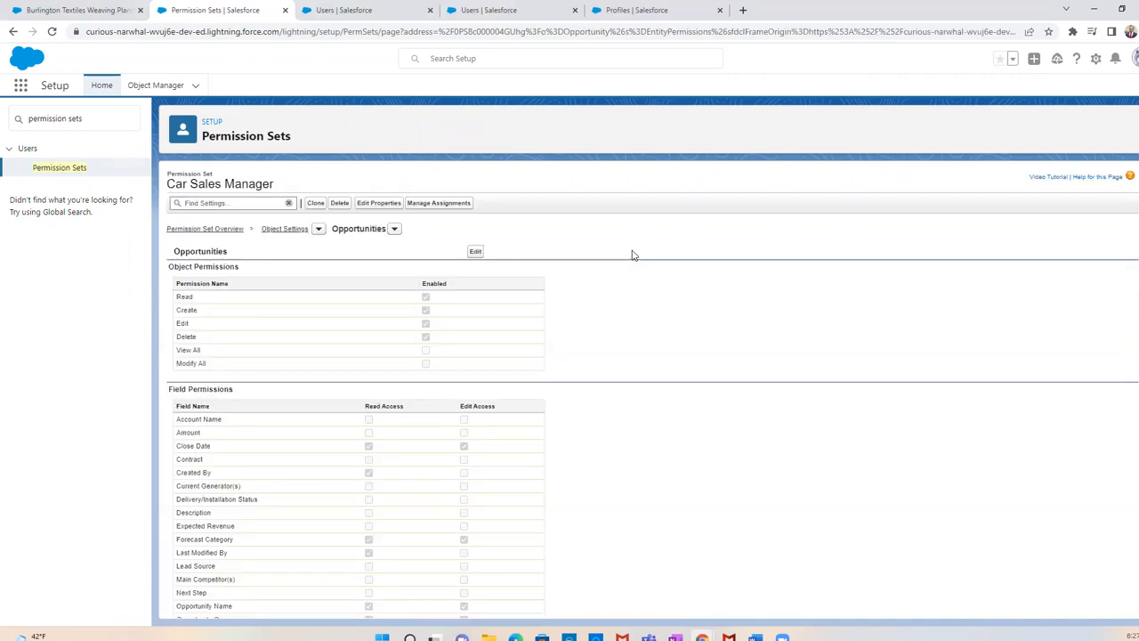
Examine the Opportunities object permissions in the Custom: Sales Profile assigned to the sales user
click(338, 12)
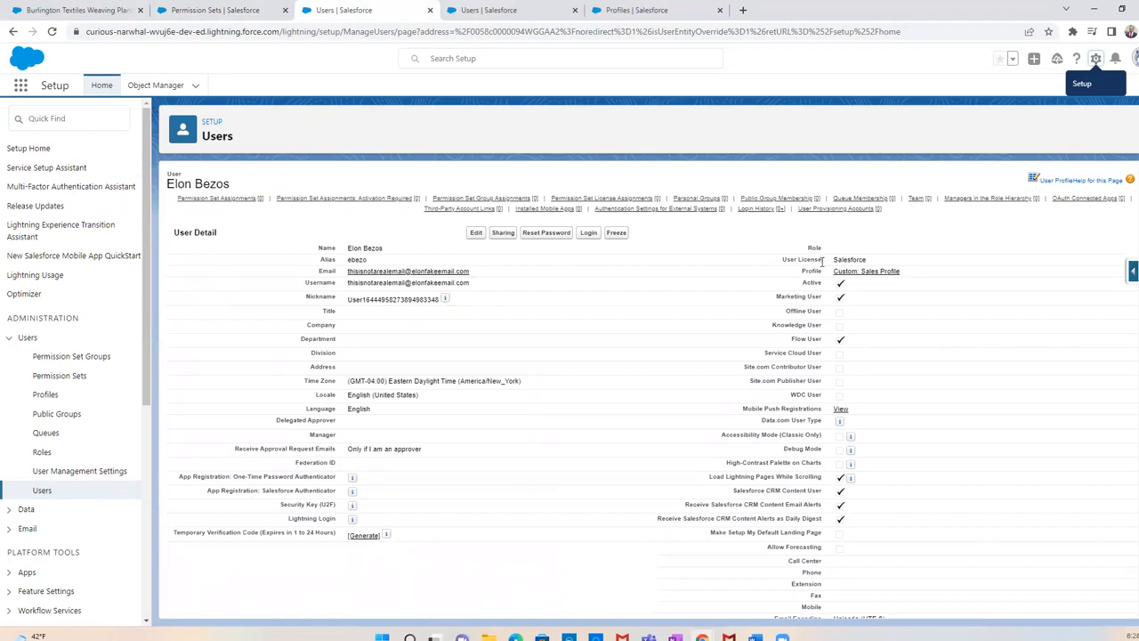
click(879, 272)
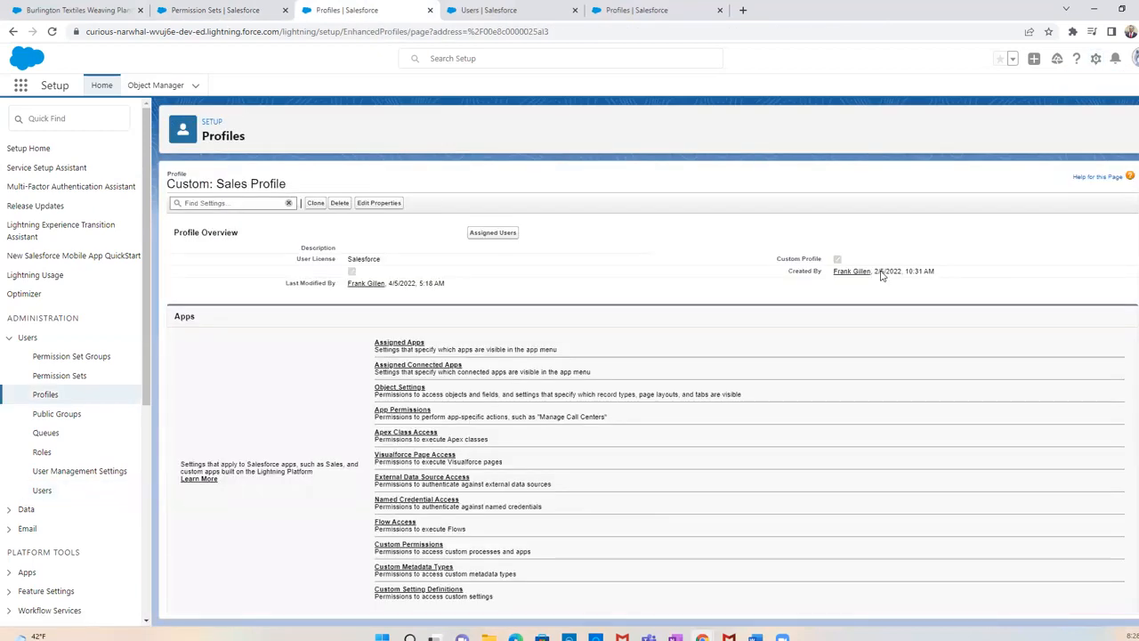
click(411, 390)
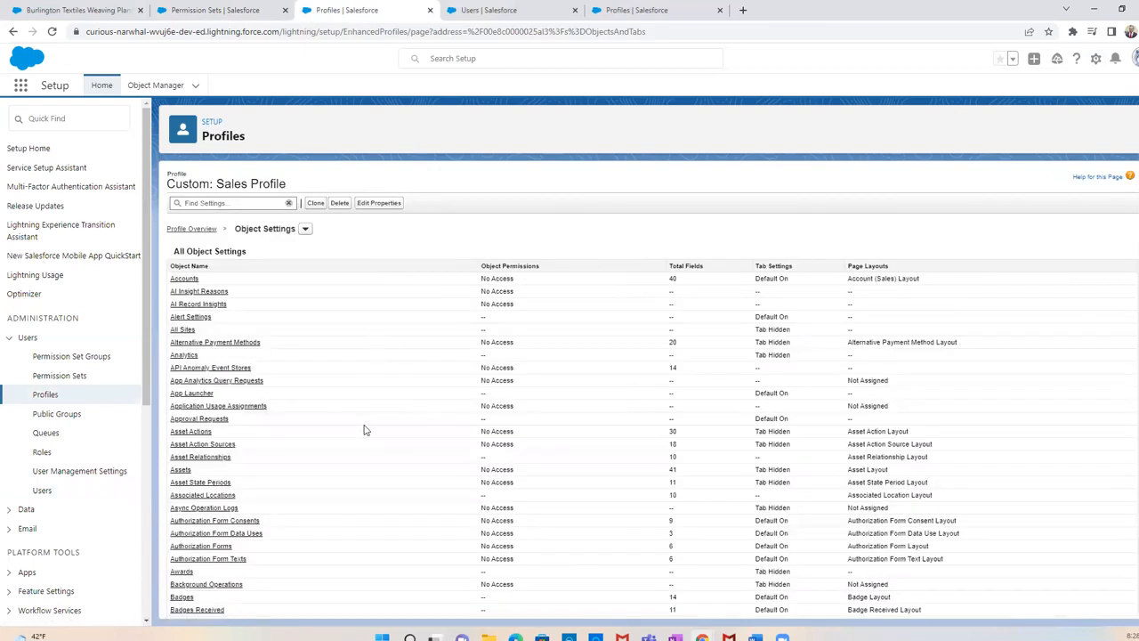
scroll(365, 427, down, 20)
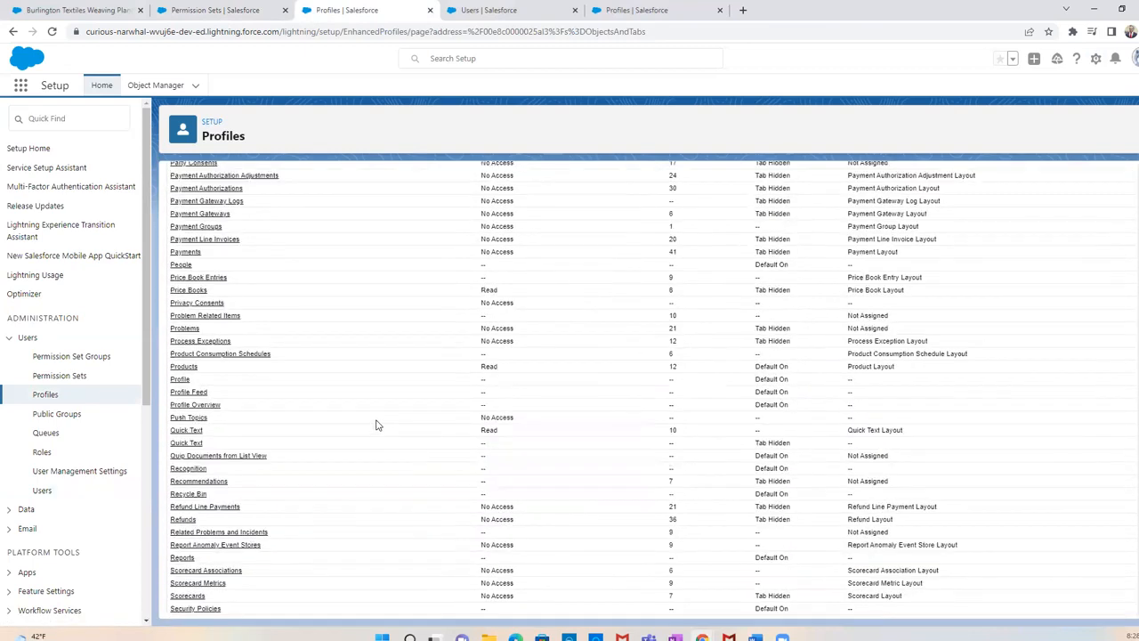
scroll(376, 424, down, 5)
scroll(376, 425, up, 6)
scroll(231, 400, up, 4)
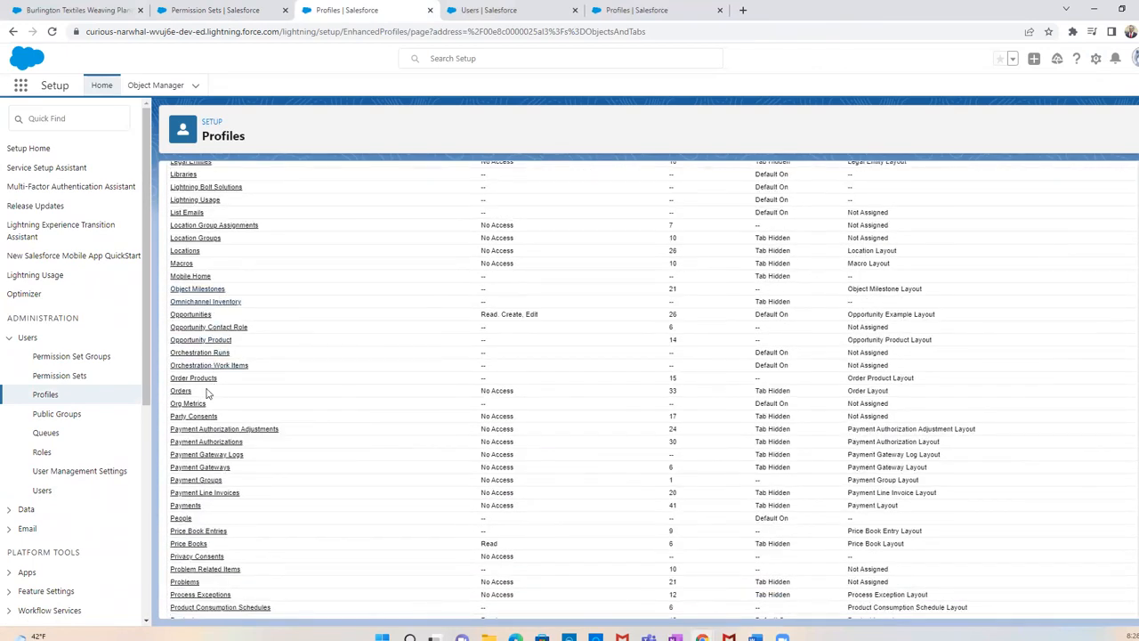
click(192, 315)
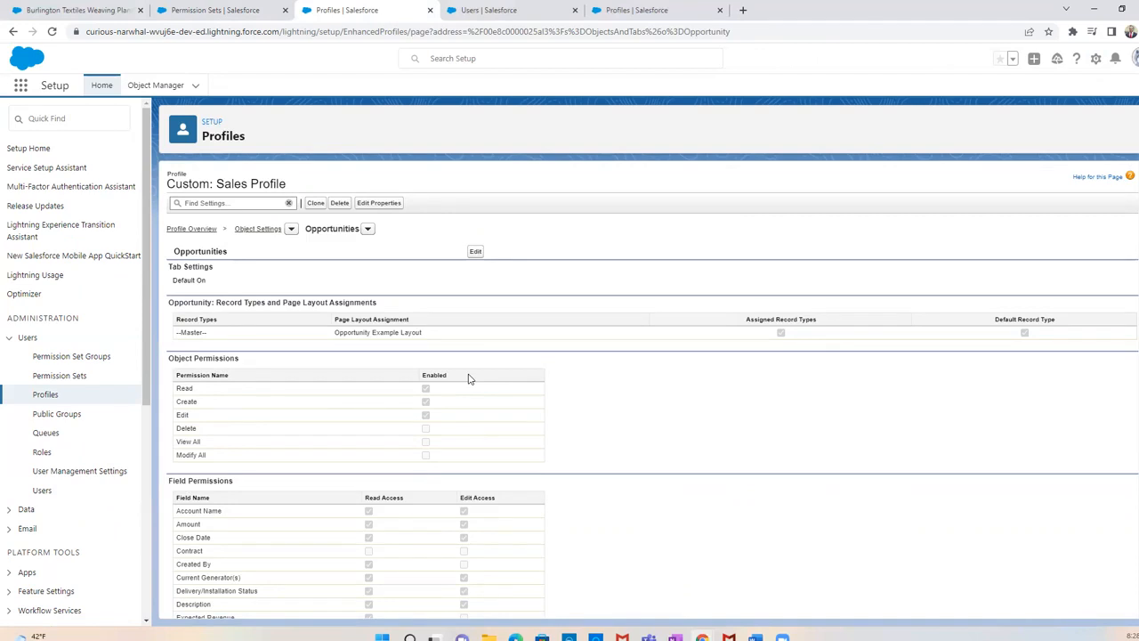
Log in as the sales user from the user record and display the All Opportunities list view
click(467, 11)
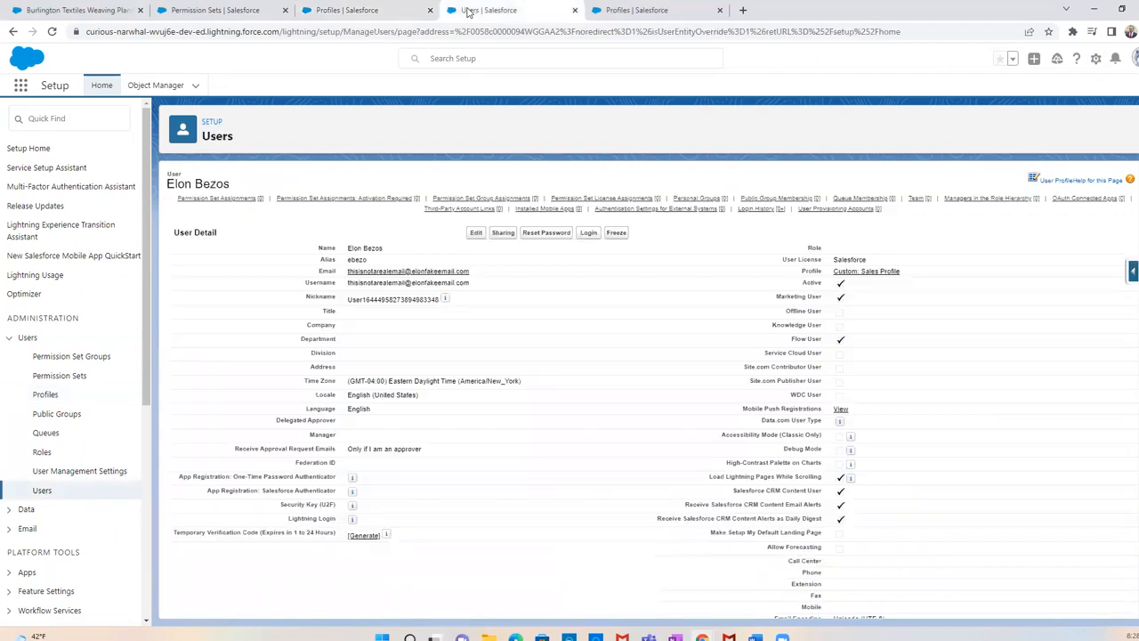
click(588, 233)
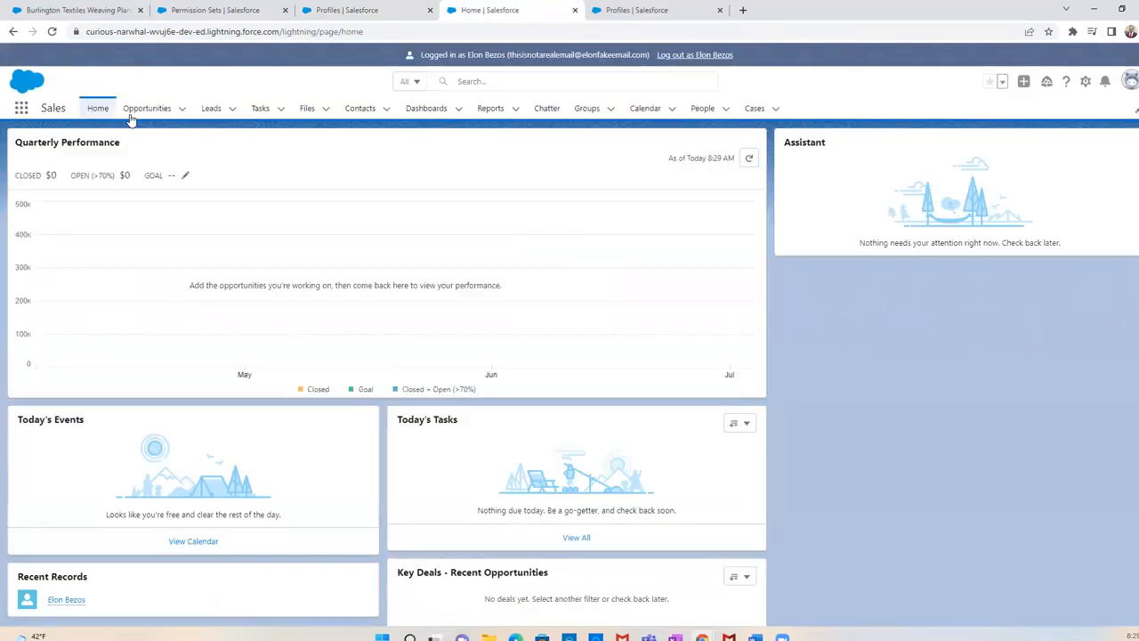
click(150, 109)
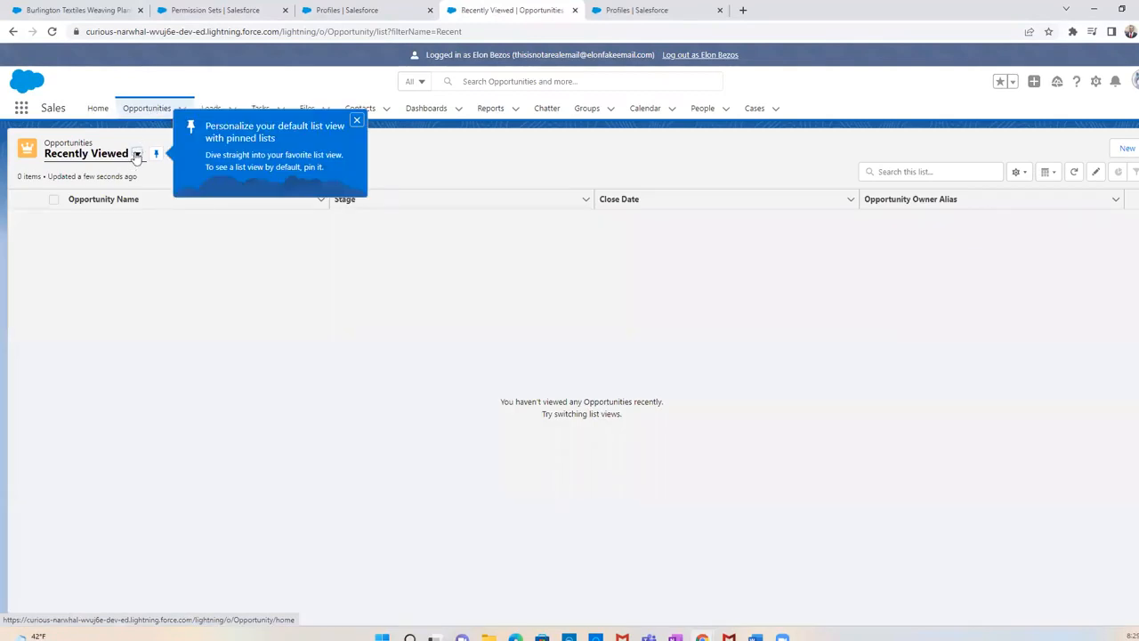
click(136, 154)
click(116, 271)
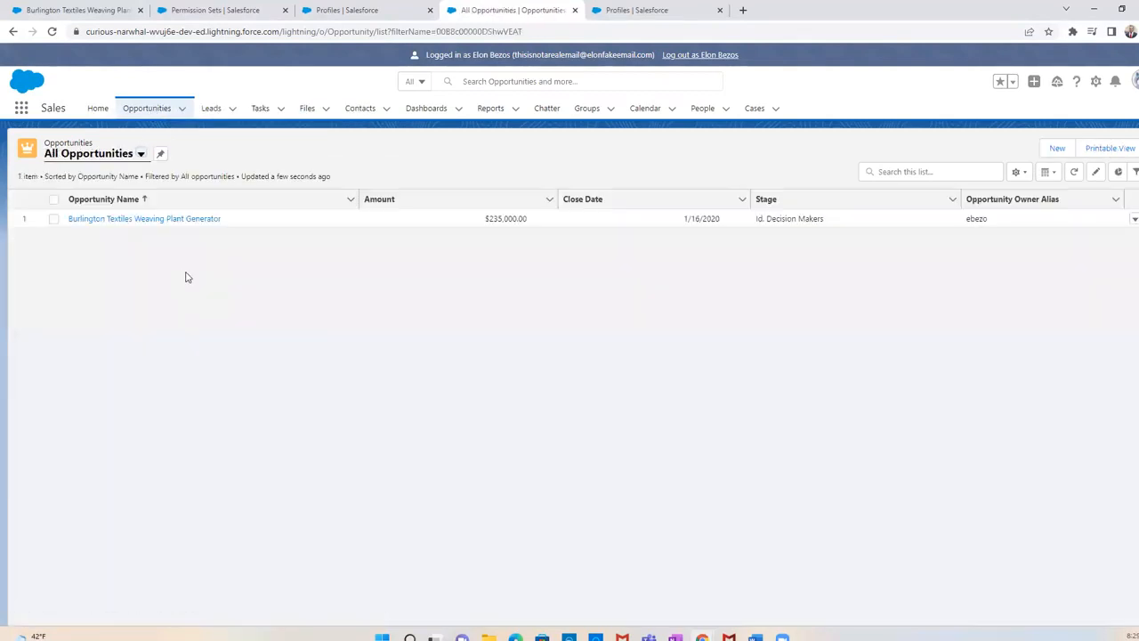
Check the additional record actions on the Burlington Textiles Weaving Plant Generator opportunity and log out of the sales user's session
click(194, 221)
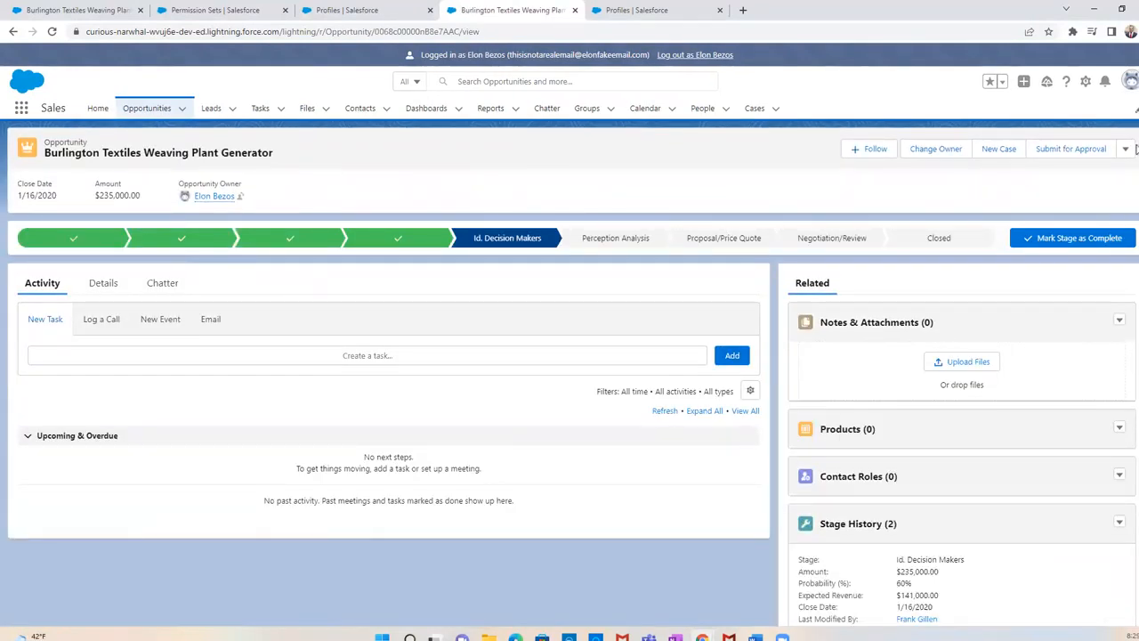
click(1127, 151)
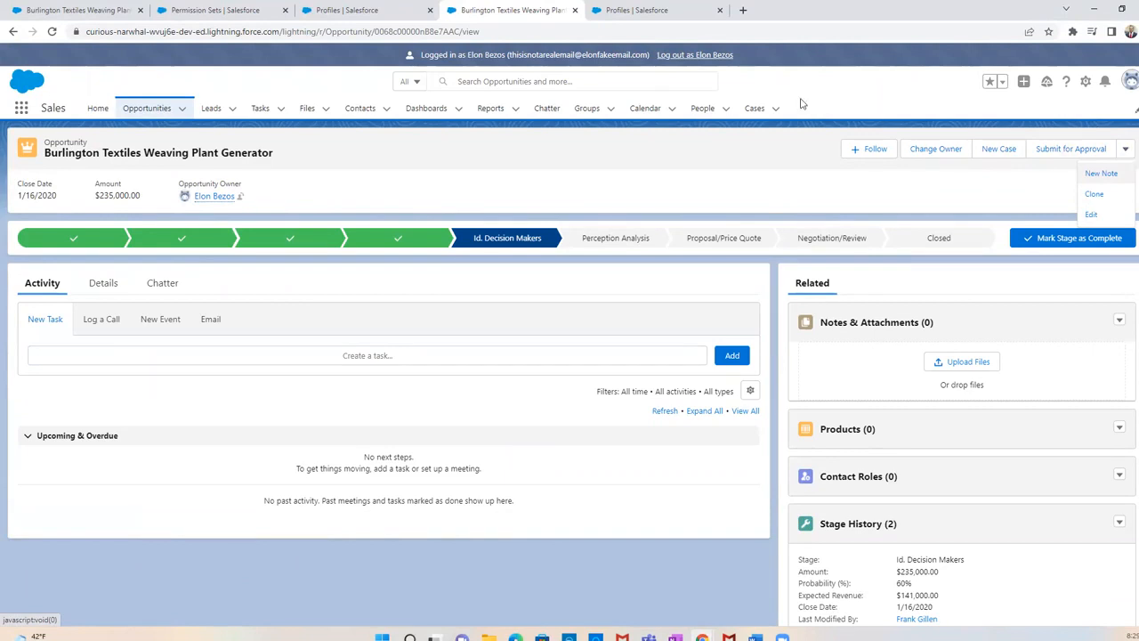
click(726, 55)
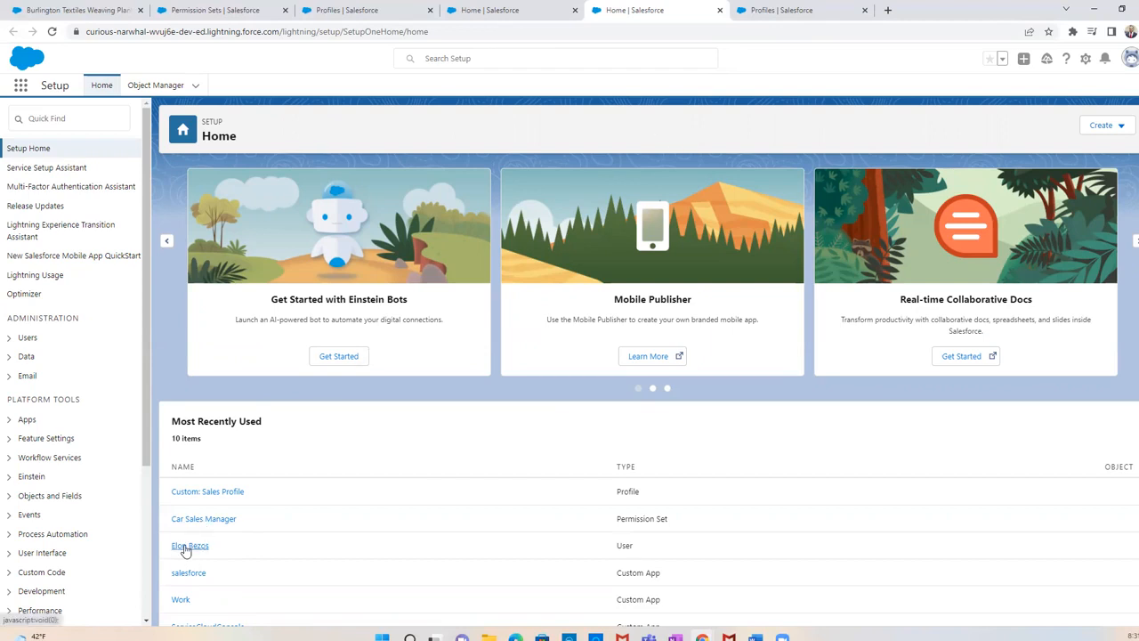
Try to assign the Car Sales Manager permission set to the sales user, and return to Setup Home
click(187, 547)
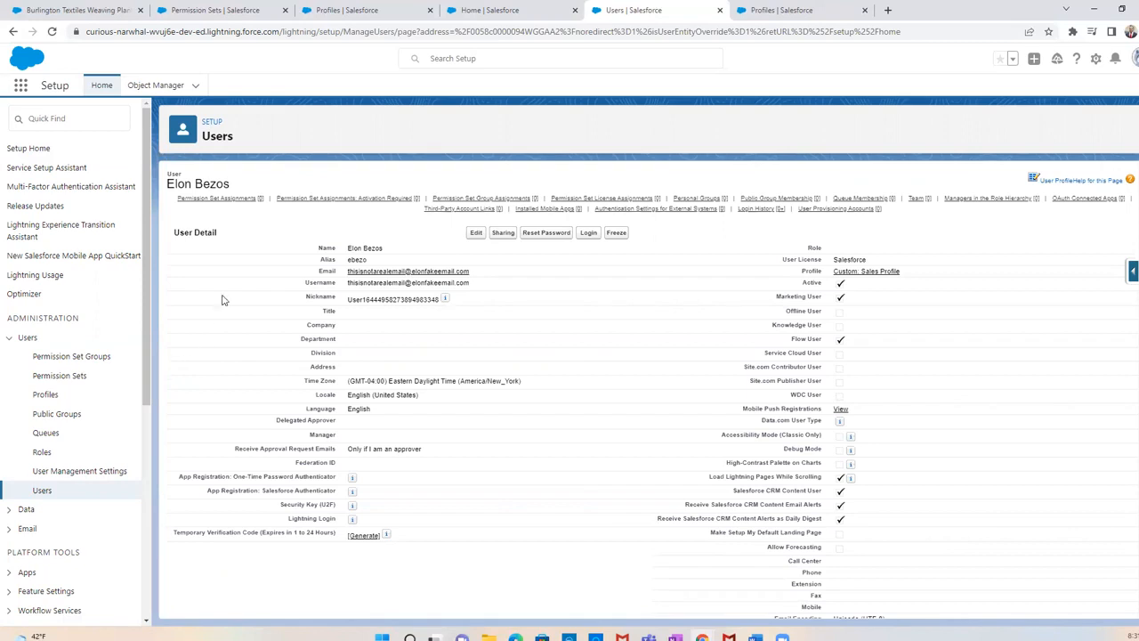
mouse_move(224, 203)
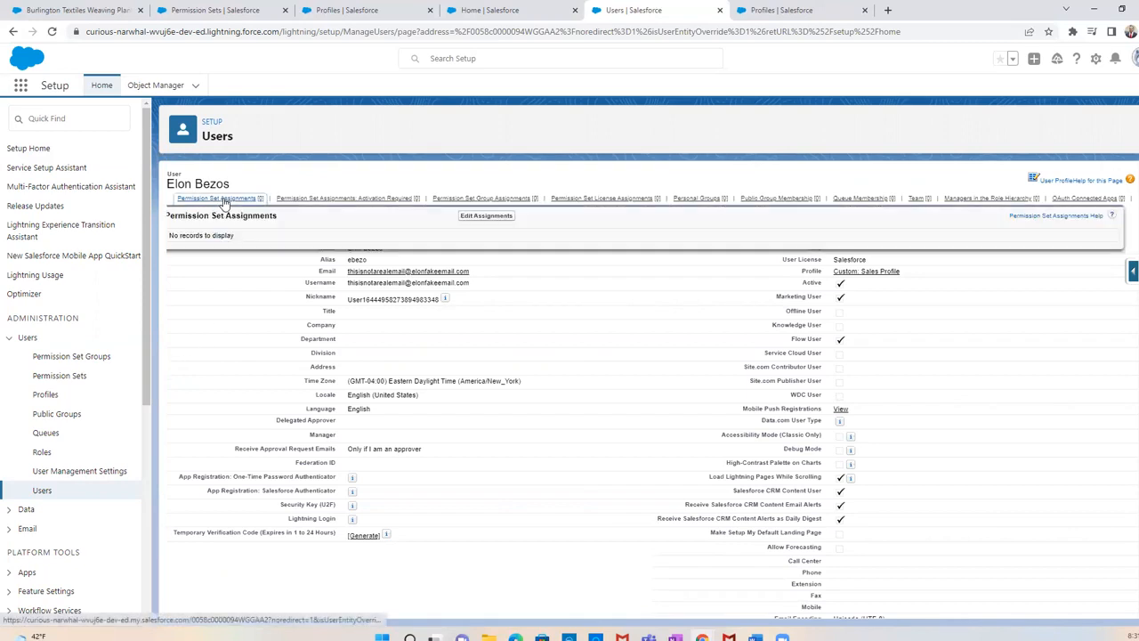
click(468, 217)
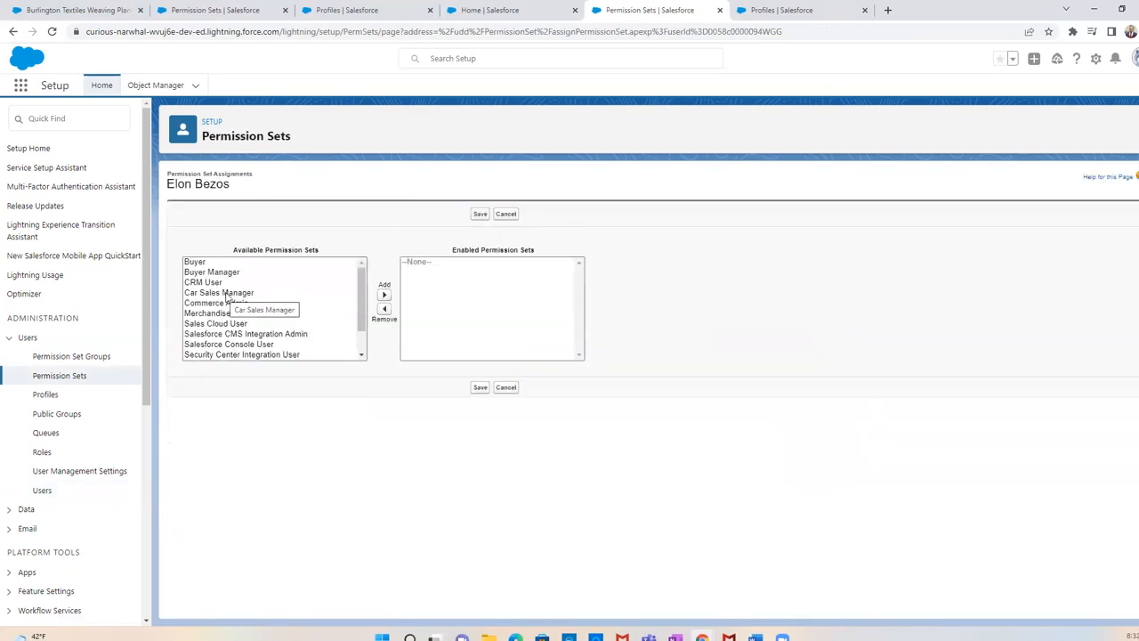
click(228, 295)
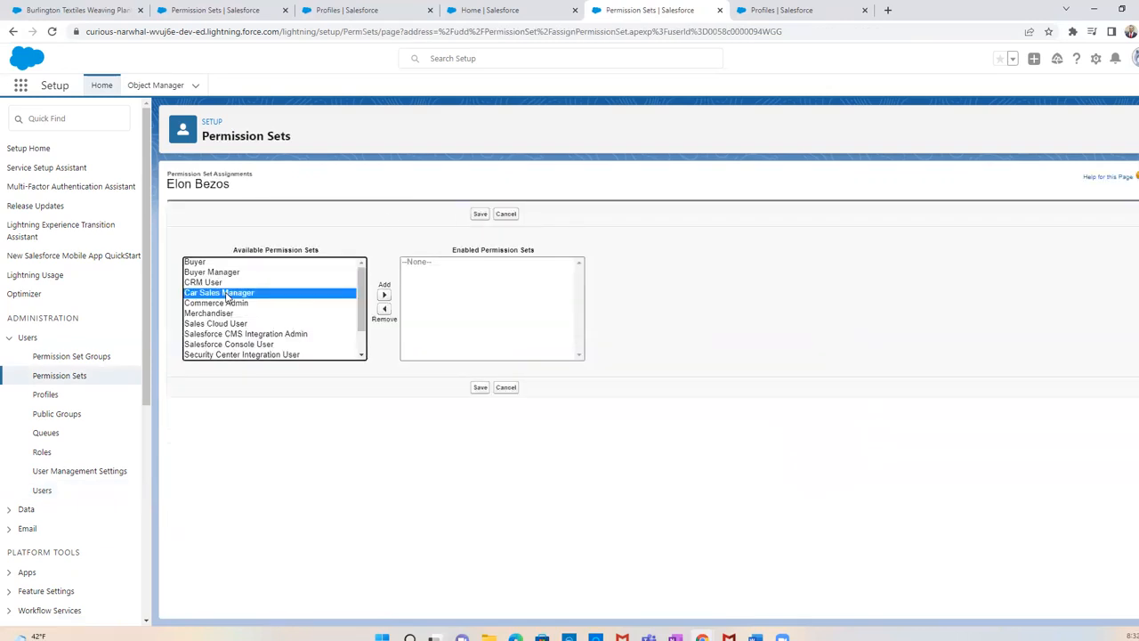
click(385, 294)
click(480, 387)
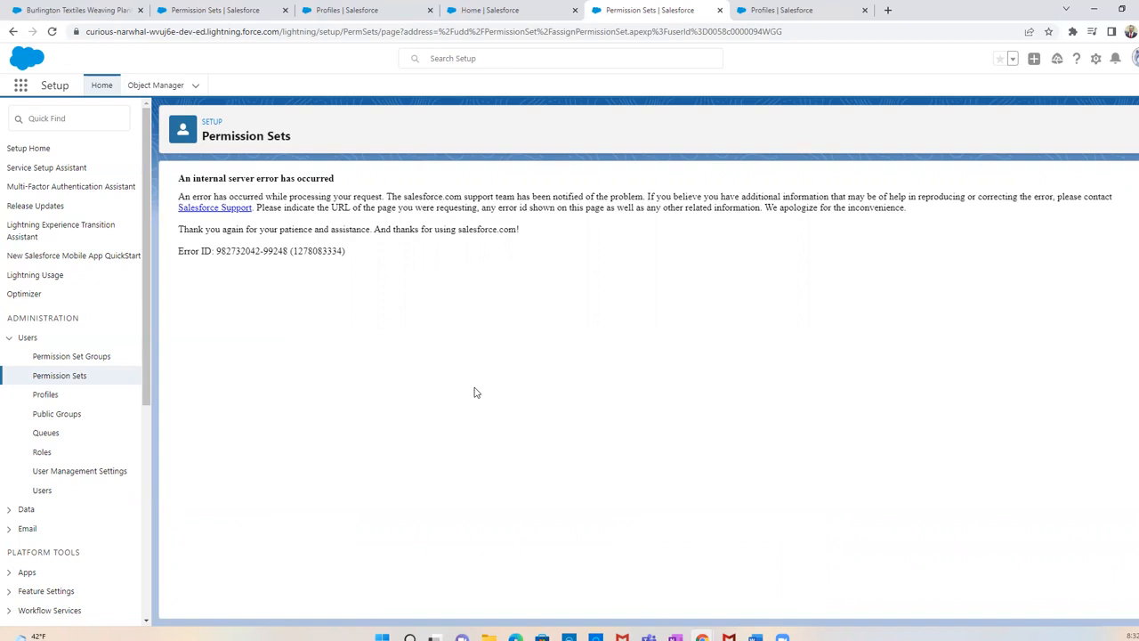
click(103, 86)
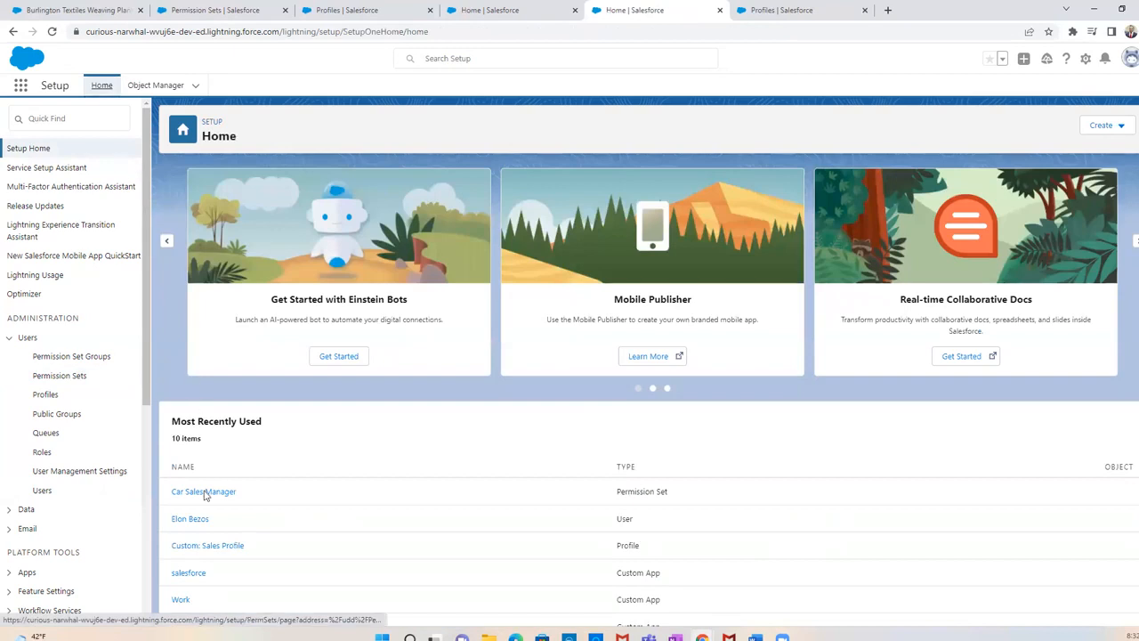
Open the sales user's record from the recently used items and log in as that user
click(182, 521)
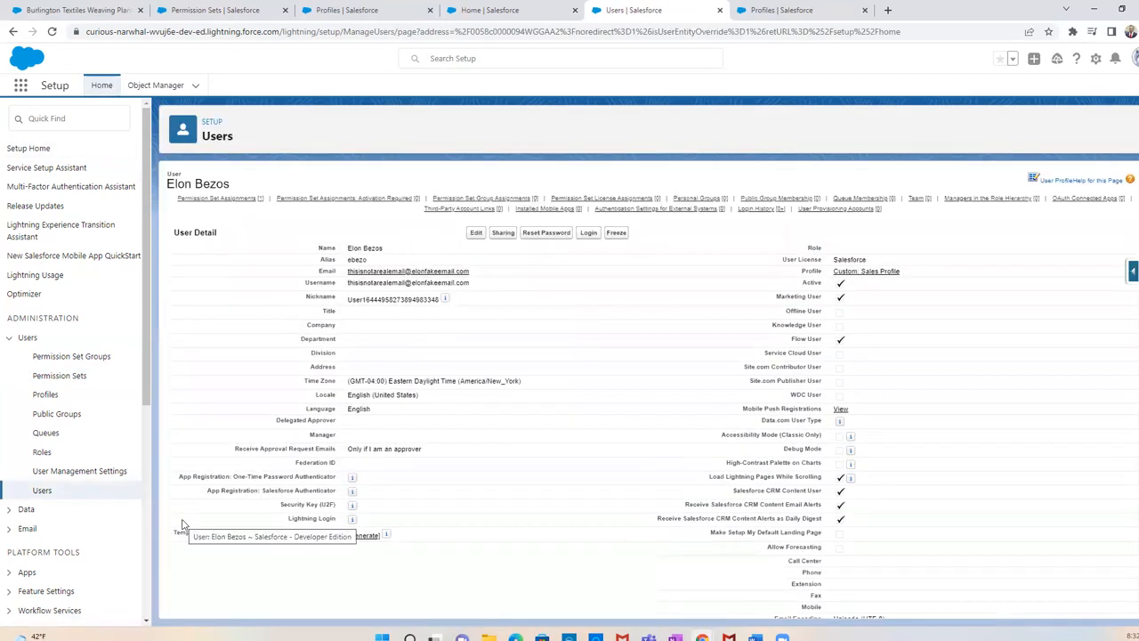
mouse_move(221, 203)
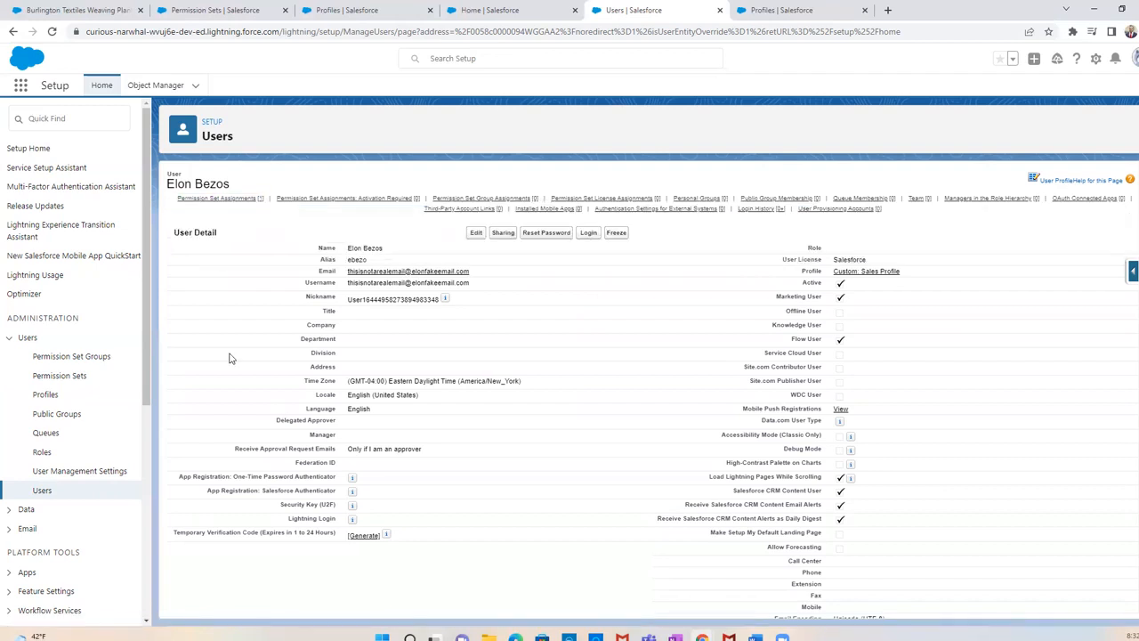
click(586, 233)
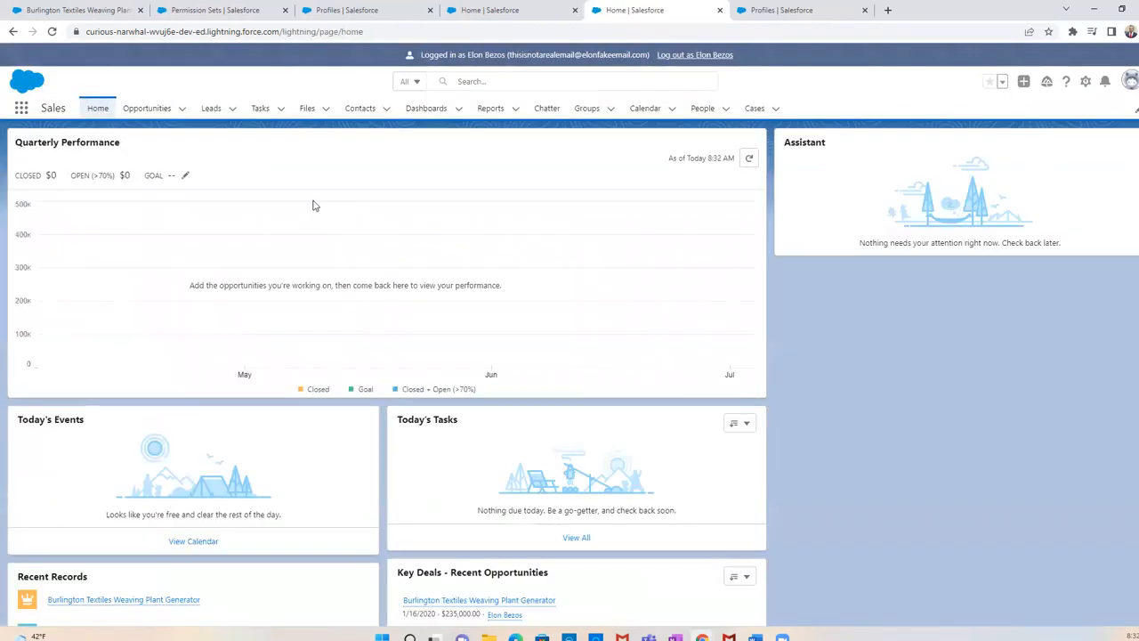
Open the Burlington Textiles Weaving Plant Generator opportunity and check its additional record actions for the Delete option
click(149, 108)
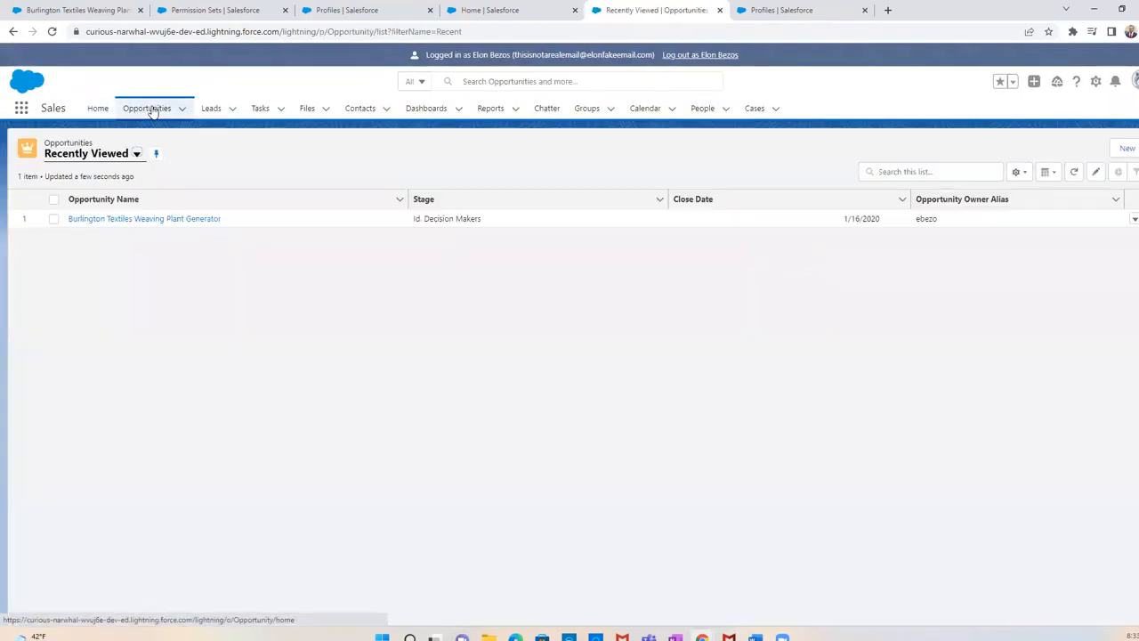
click(169, 223)
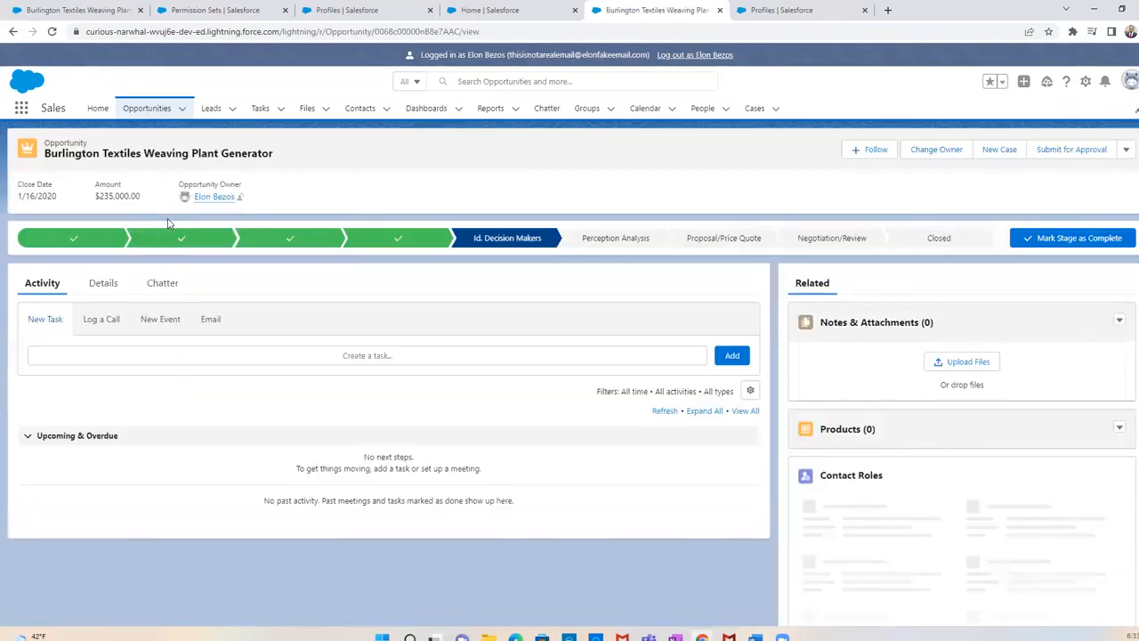
click(1126, 151)
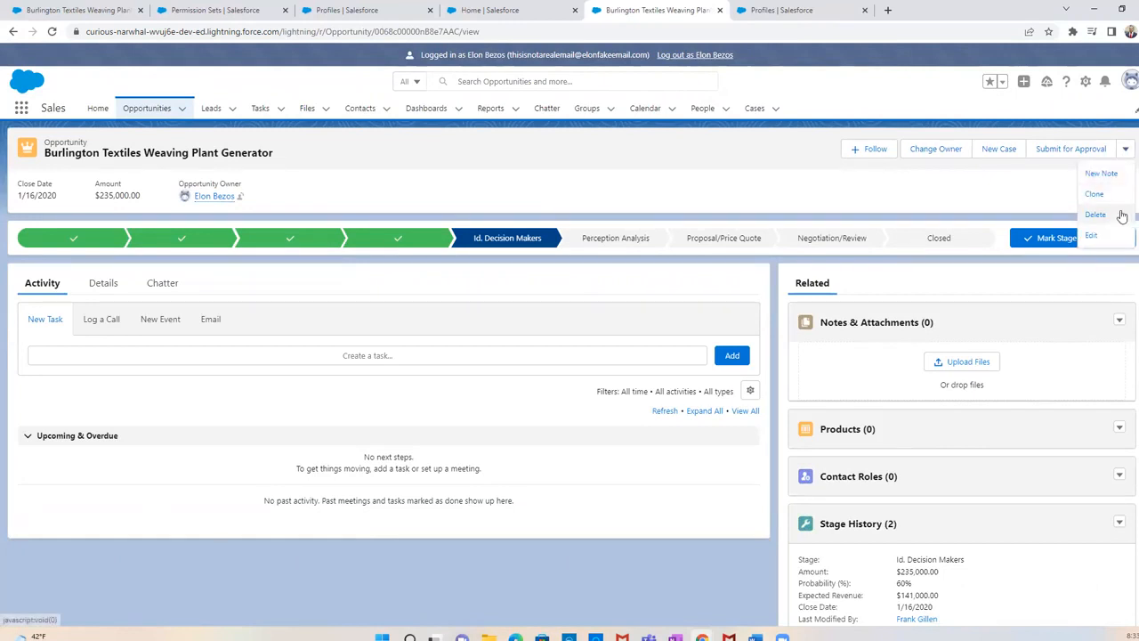